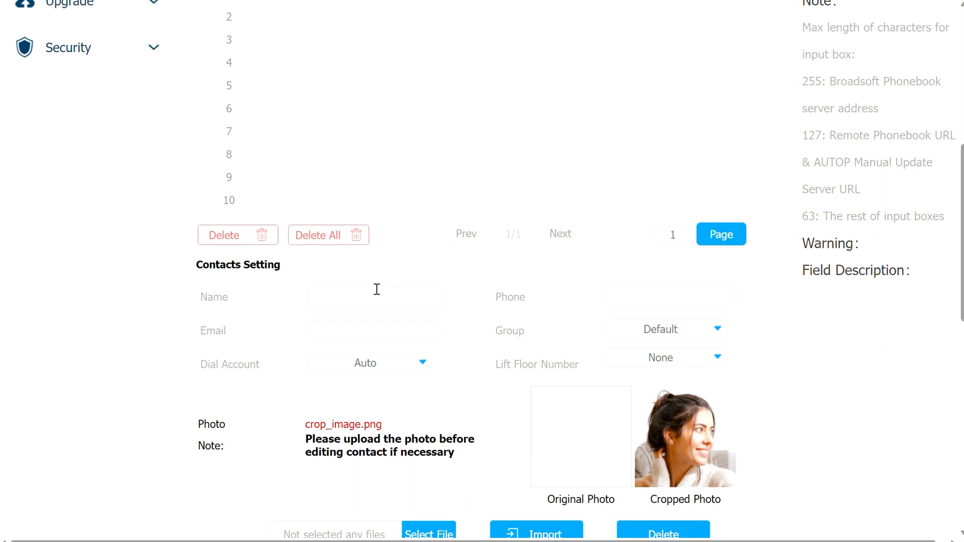
Step: Enter the new contact's name, IP phone address 192.168.35.133 and e-mail address
text(Judy)
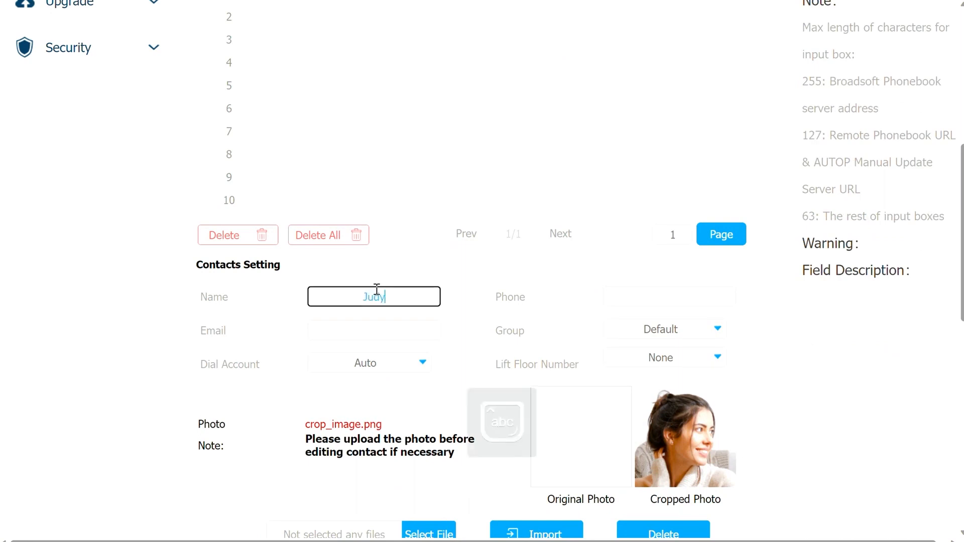
click(659, 297)
text(192.168)
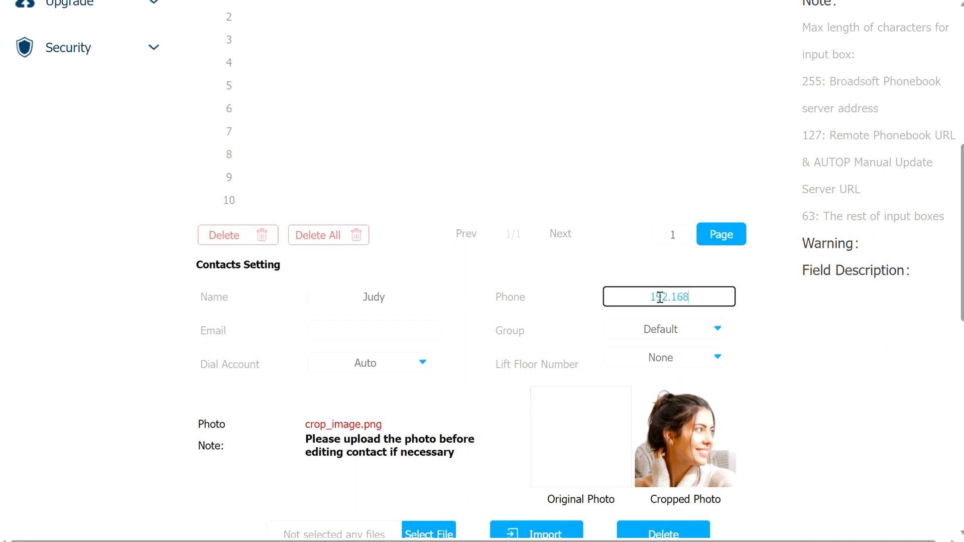
text(.35.133)
click(373, 338)
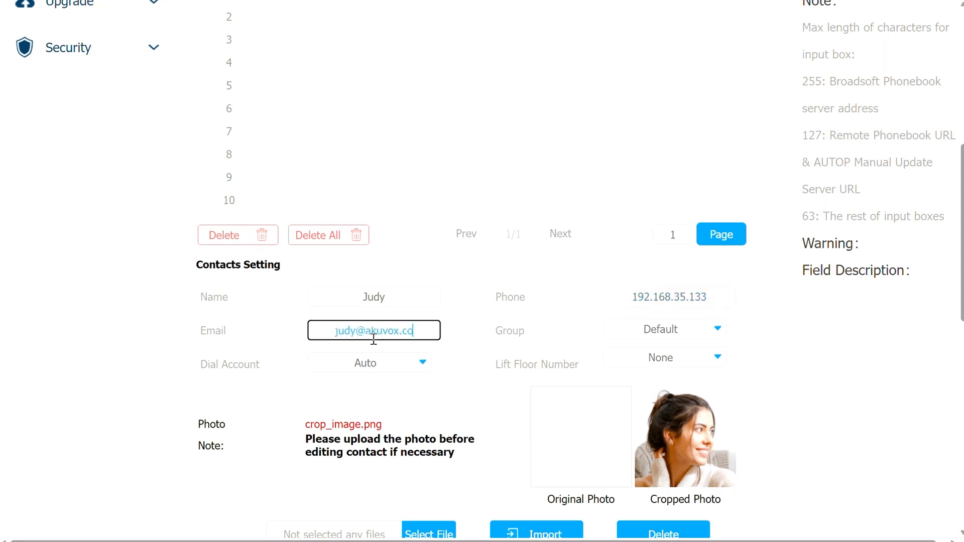
Step: Put the contact in group Akuvox with priority Firstly and dial account Auto
click(649, 333)
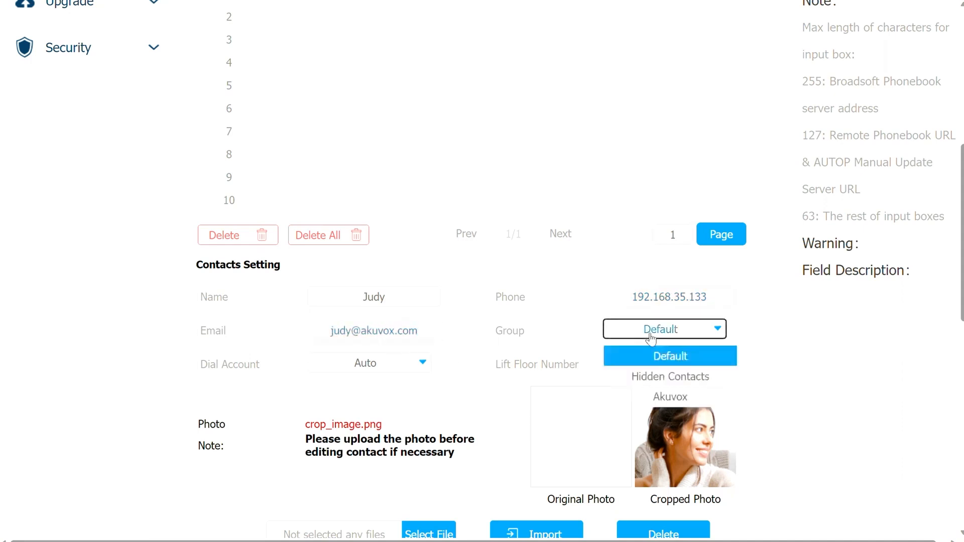
click(660, 399)
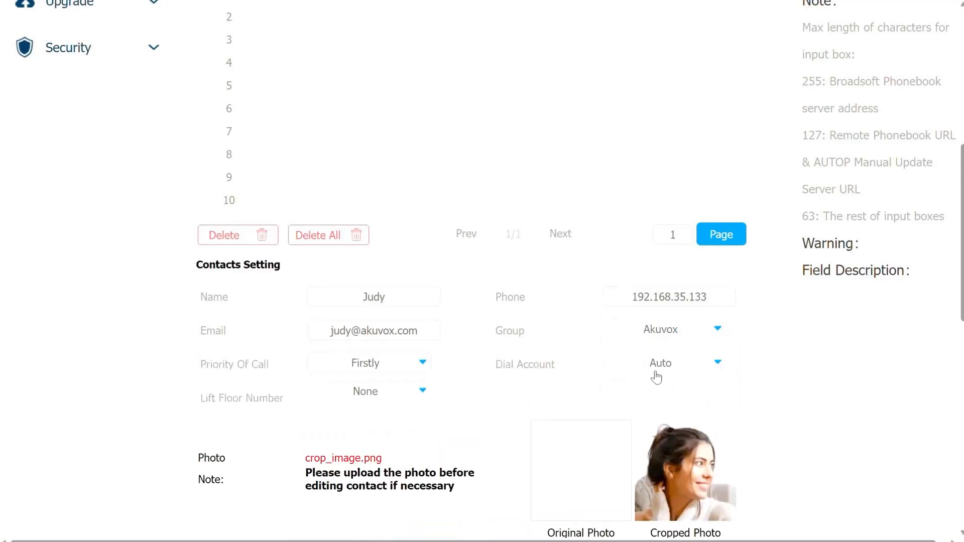
click(390, 374)
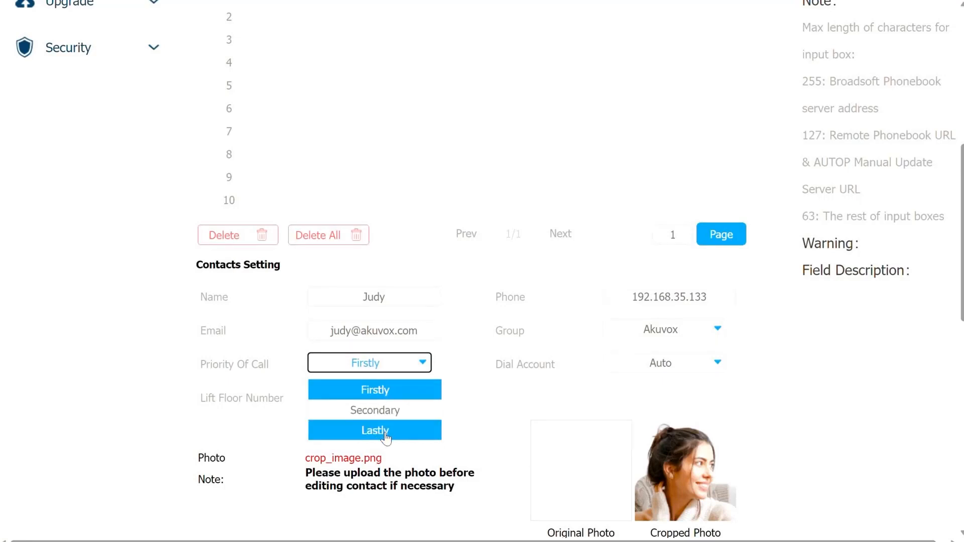
click(384, 392)
click(689, 370)
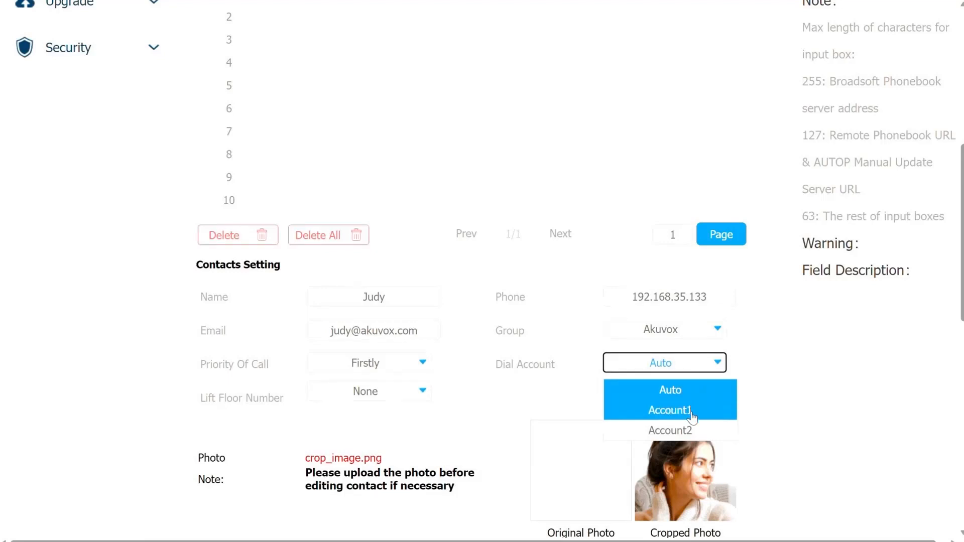
click(690, 391)
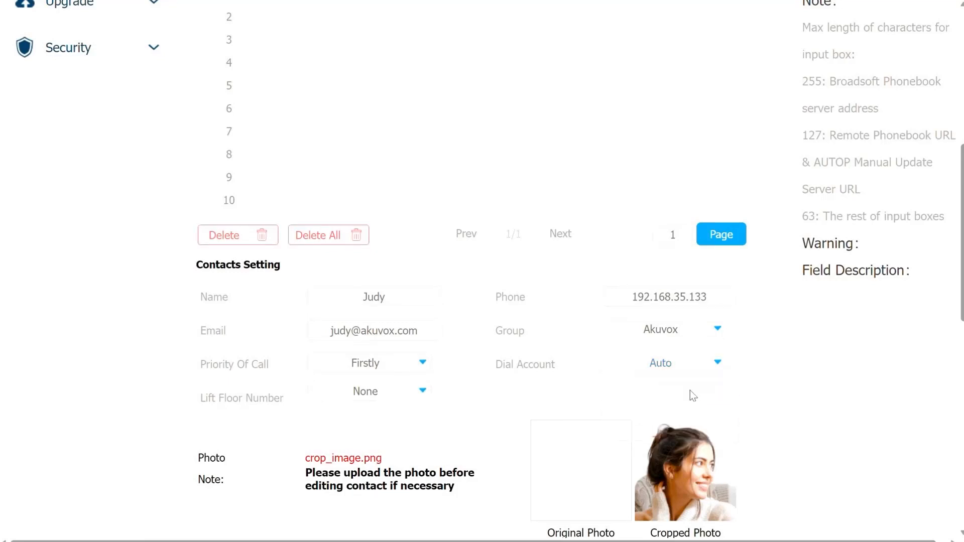
click(418, 393)
Step: Set the contact's lift floors to 5 and 6 instead of None
scroll(370, 413, down, 1)
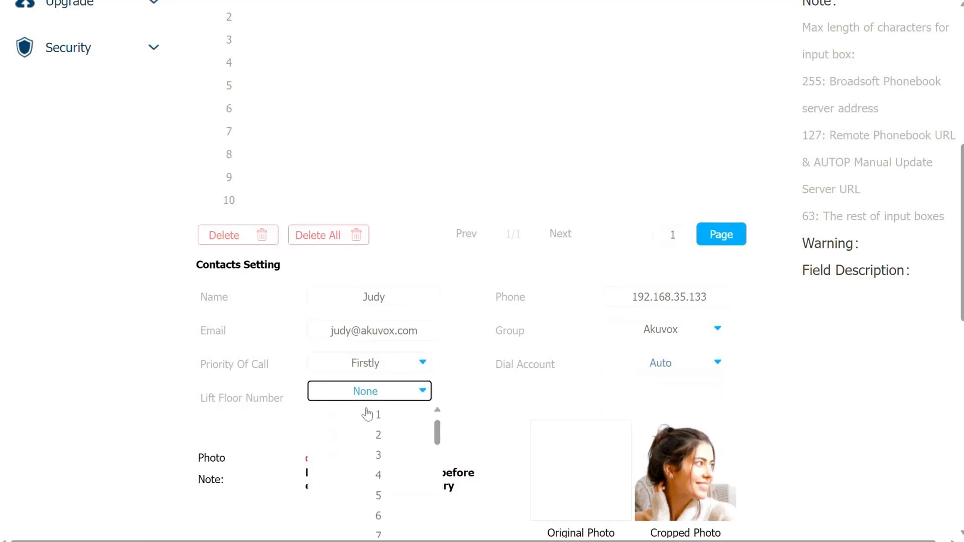
scroll(366, 414, up, 1)
click(330, 437)
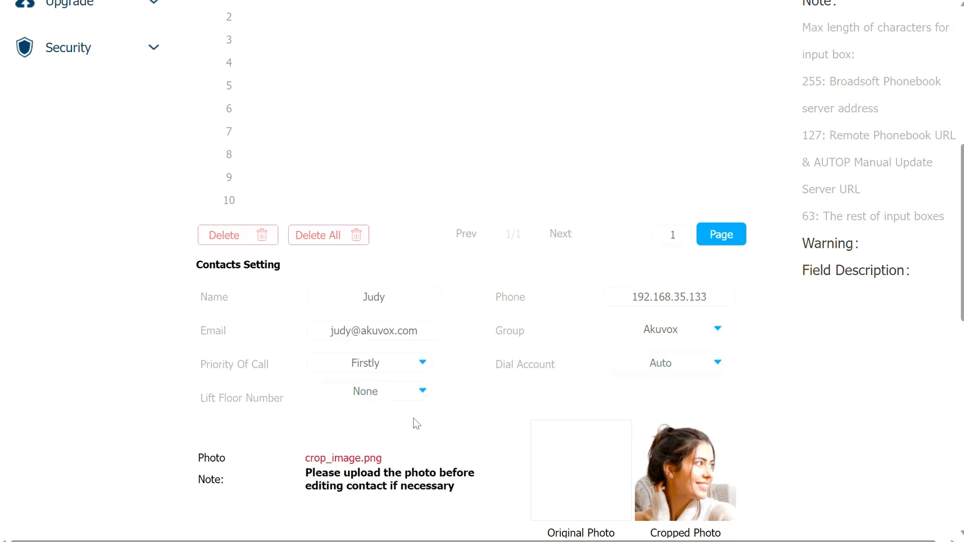
scroll(423, 423, down, 2)
click(397, 312)
click(344, 356)
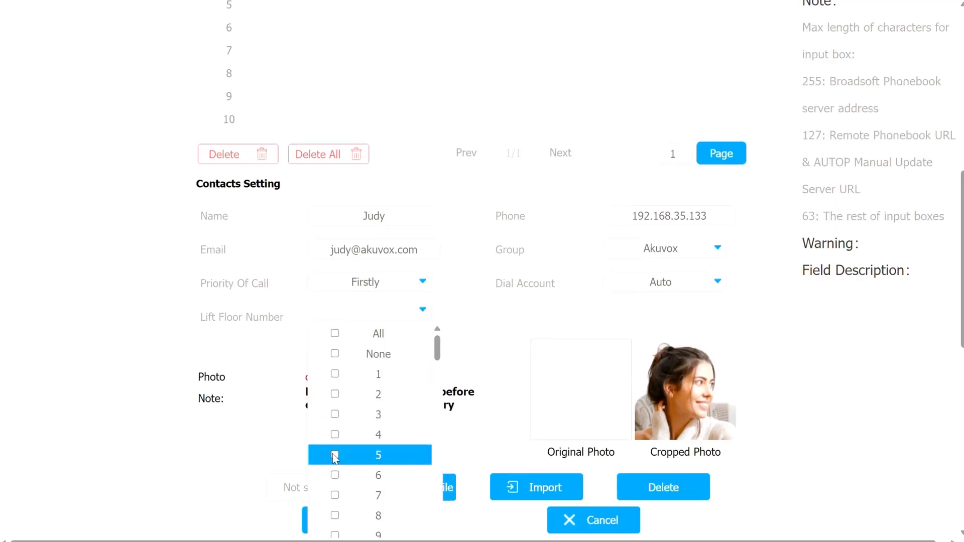
click(335, 456)
click(335, 475)
click(469, 357)
Step: Add the new contact to the contacts list
scroll(470, 357, down, 2)
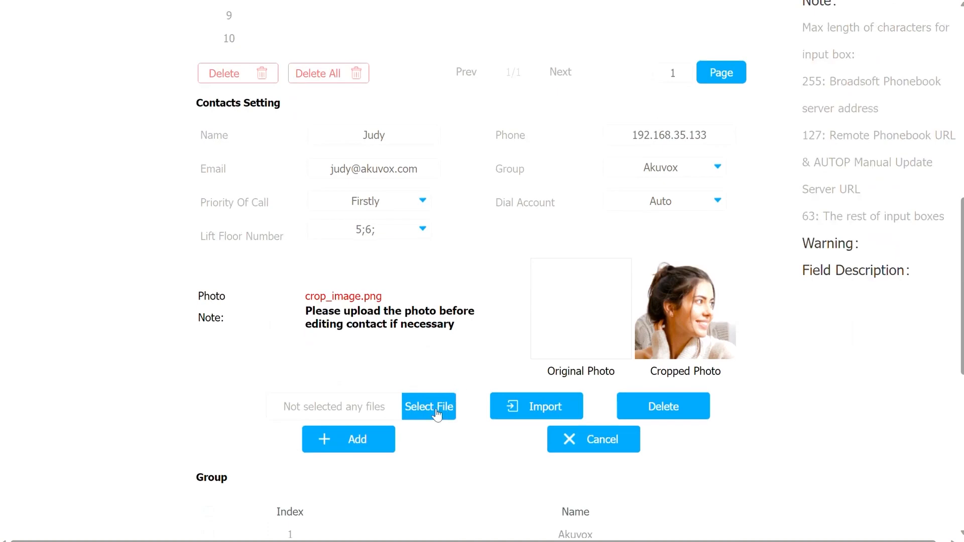
click(360, 438)
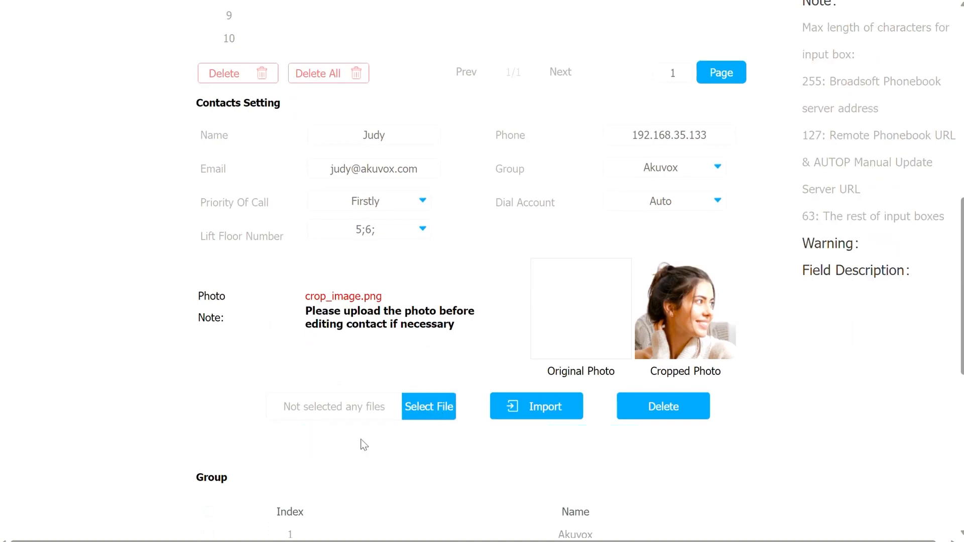
scroll(361, 445, down, 3)
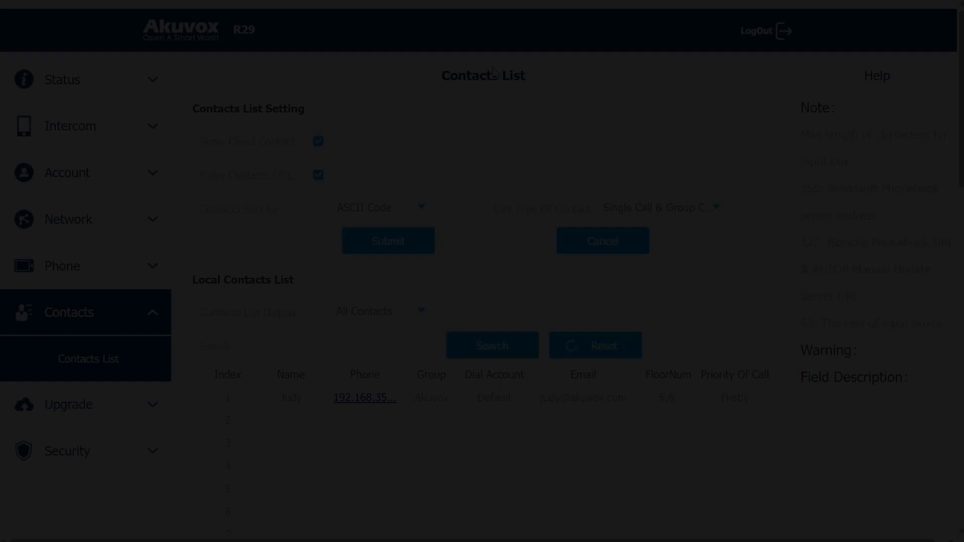
Step: Set the contact display filter to show all contacts
scroll(482, 98, down, 5)
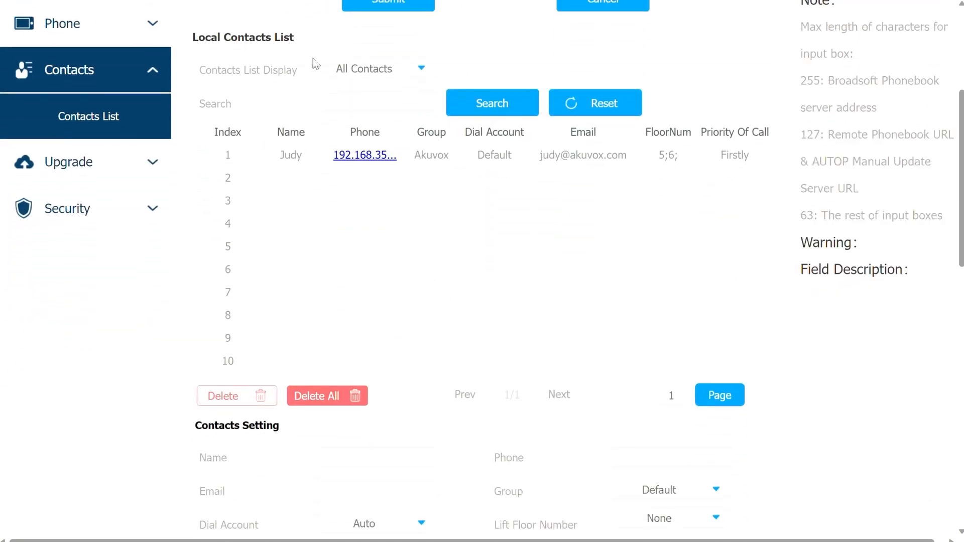
click(378, 72)
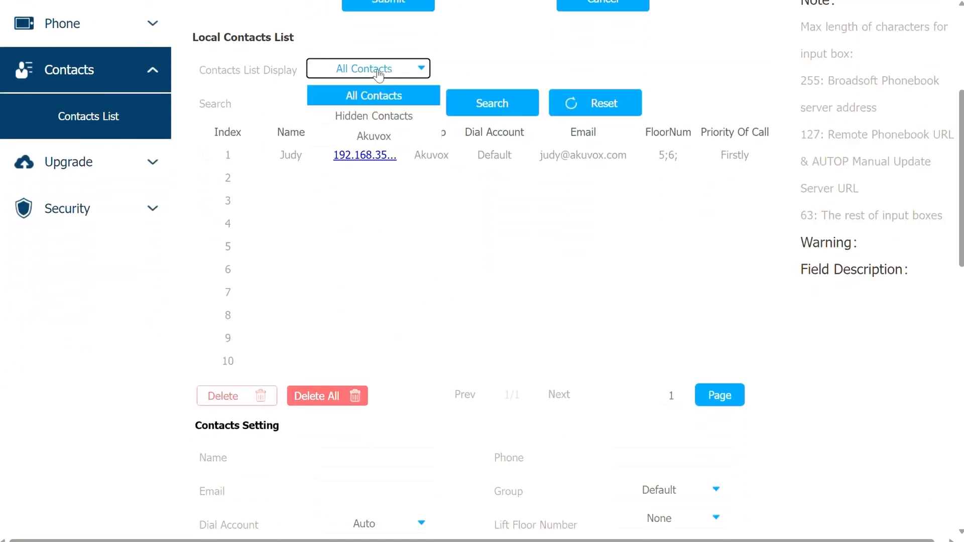
click(375, 95)
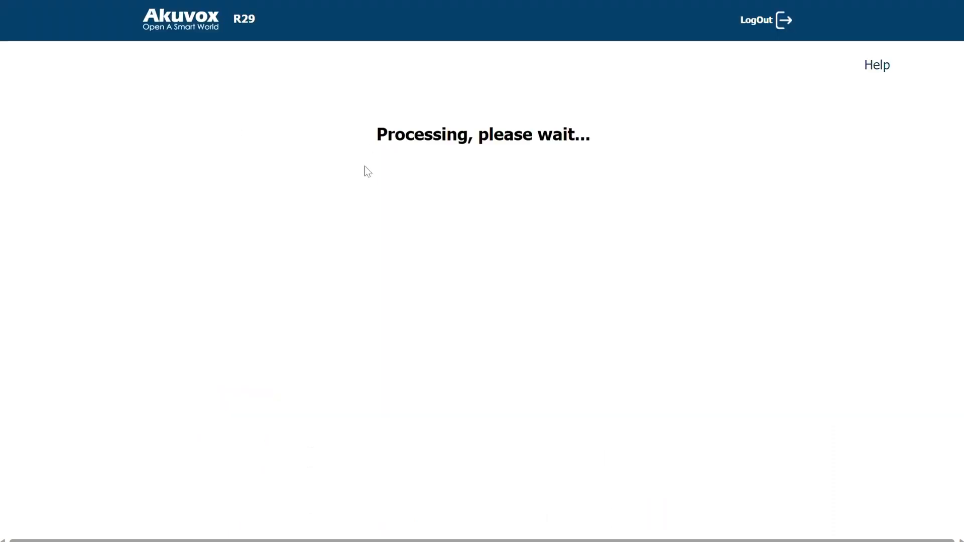
Step: Change the end of the first contact's phone address to 00 and save it
scroll(353, 240, down, 3)
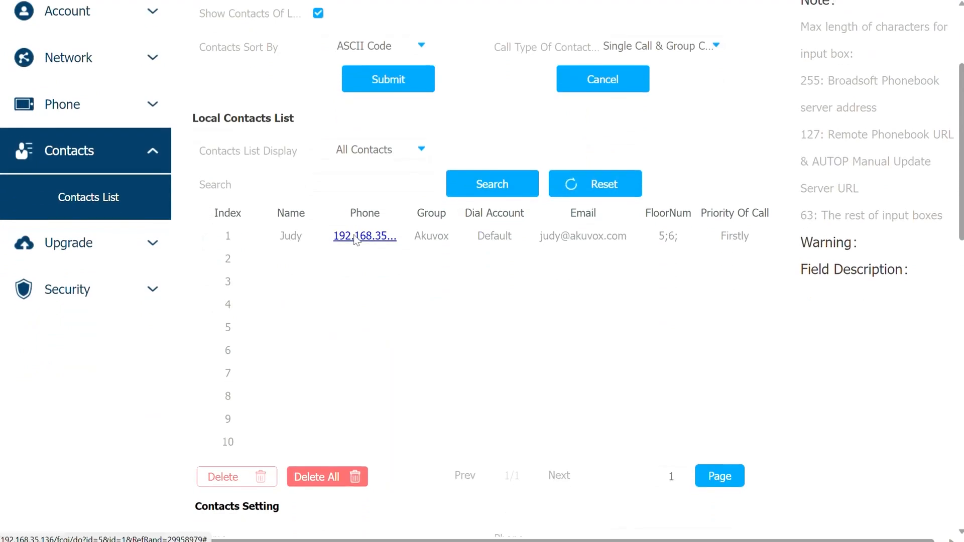
click(208, 236)
scroll(393, 299, down, 5)
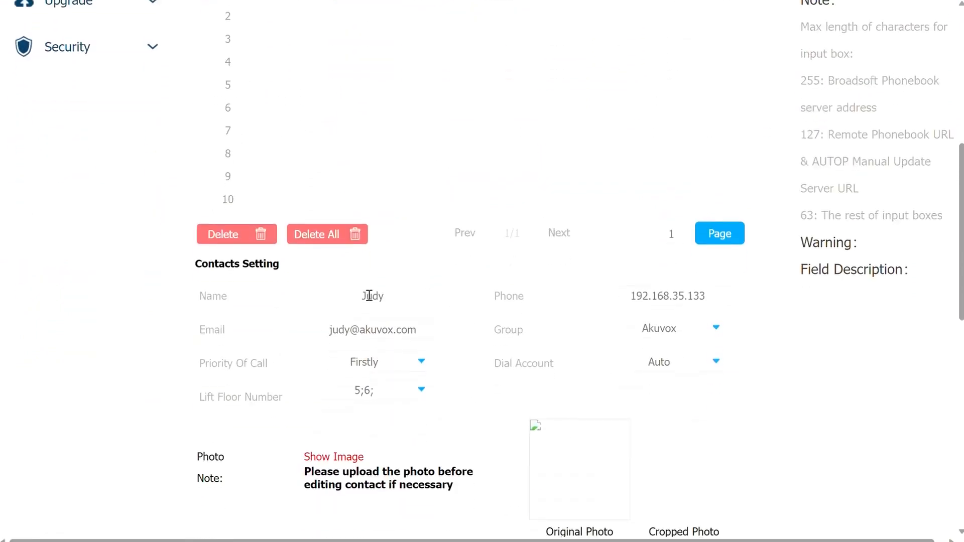
click(710, 299)
key(BackSpace)
key(BackSpace)
text(00)
click(693, 393)
scroll(458, 394, down, 3)
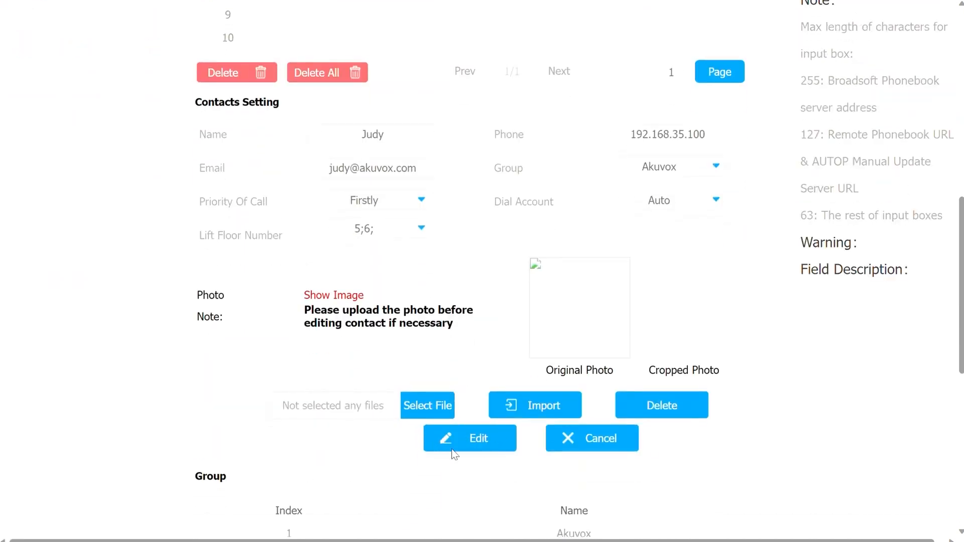
click(483, 441)
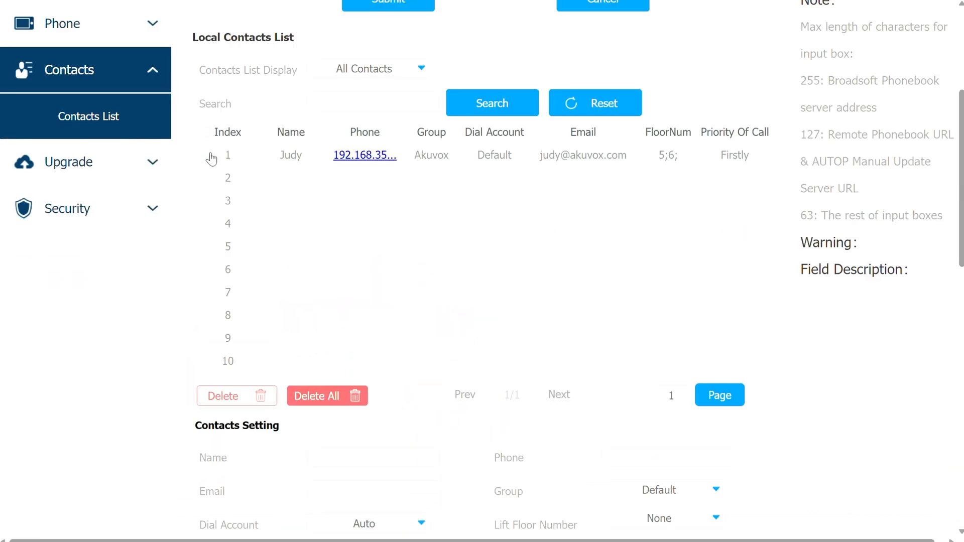
Step: Select the first contact, delete it and confirm the deletion
click(210, 159)
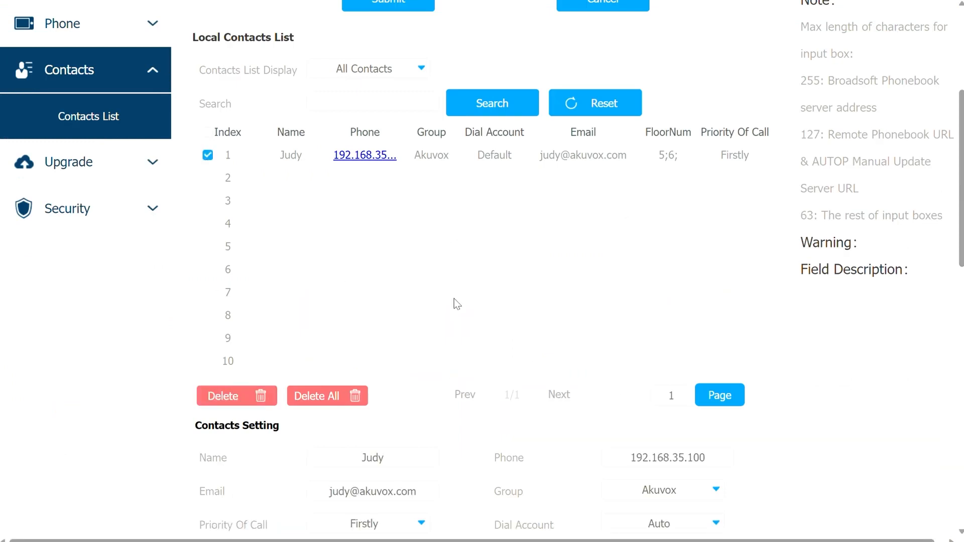
scroll(305, 309, down, 2)
click(243, 321)
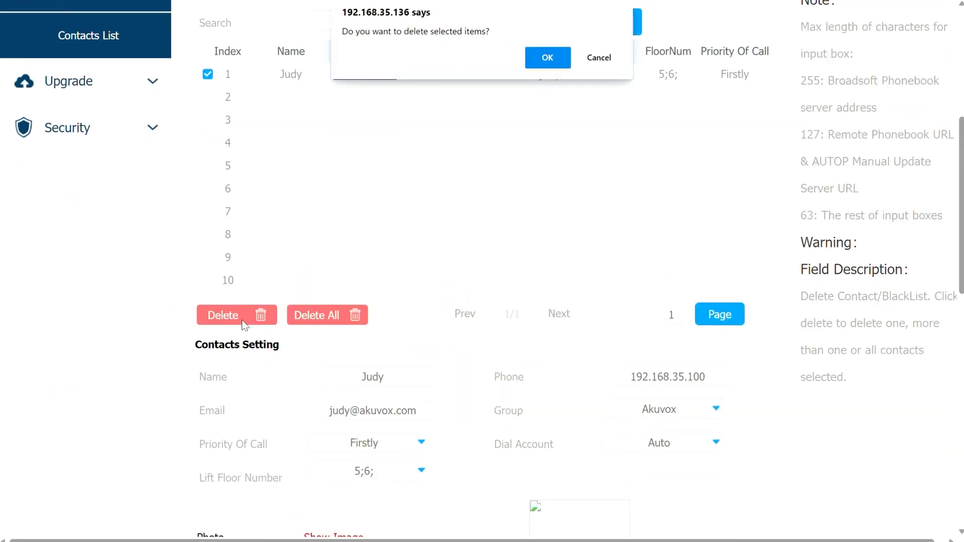
click(546, 58)
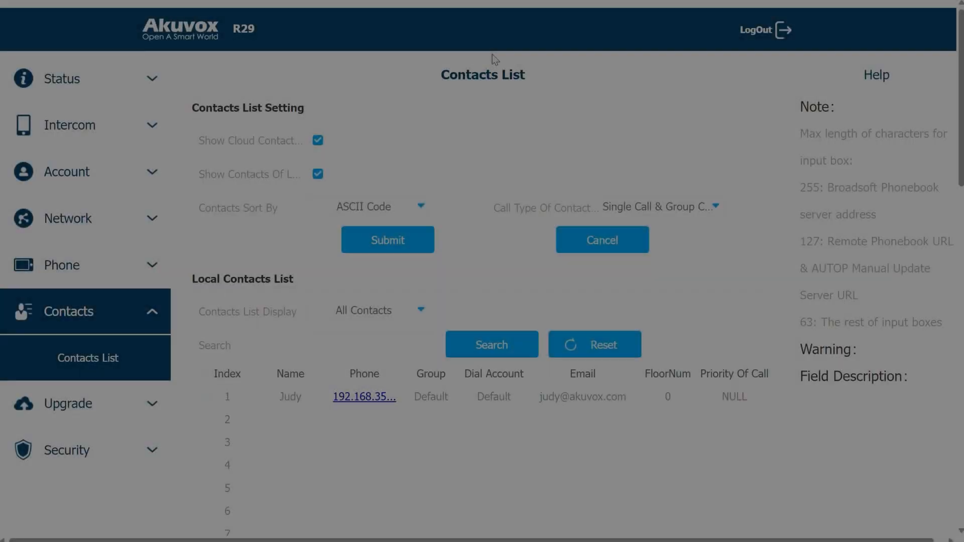
Step: Export the contacts as CSV and show PhoneContacts (2).tgz in its download folder
scroll(492, 55, down, 8)
scroll(498, 74, down, 10)
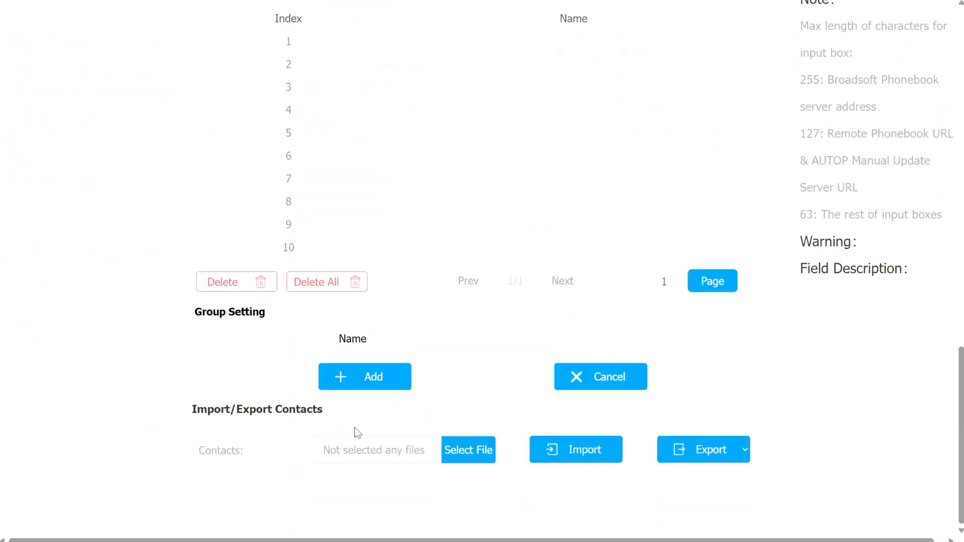
click(747, 451)
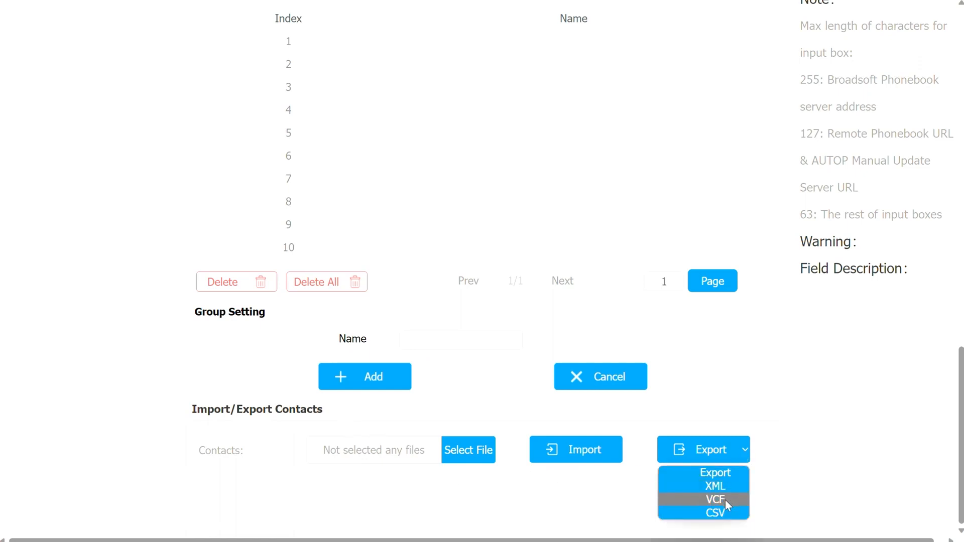
click(715, 513)
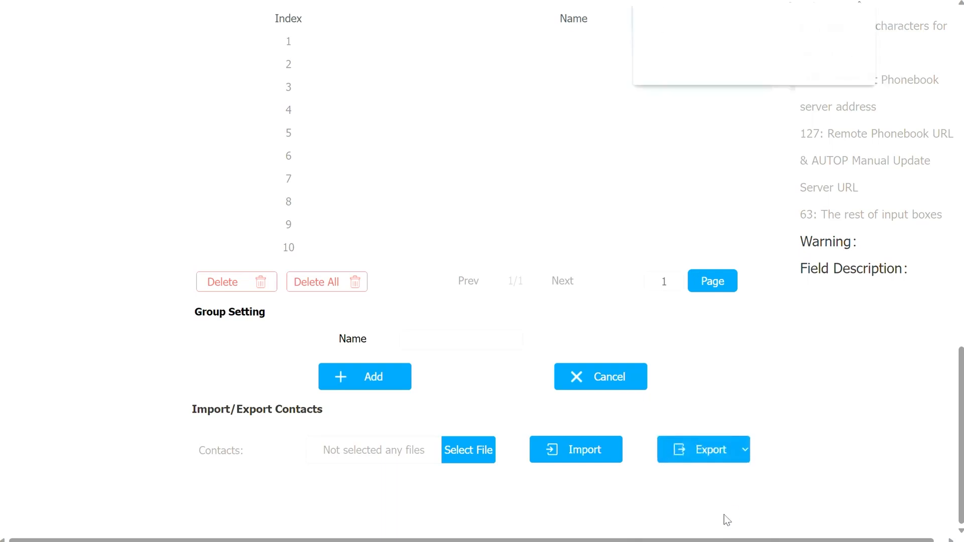
mouse_move(763, 39)
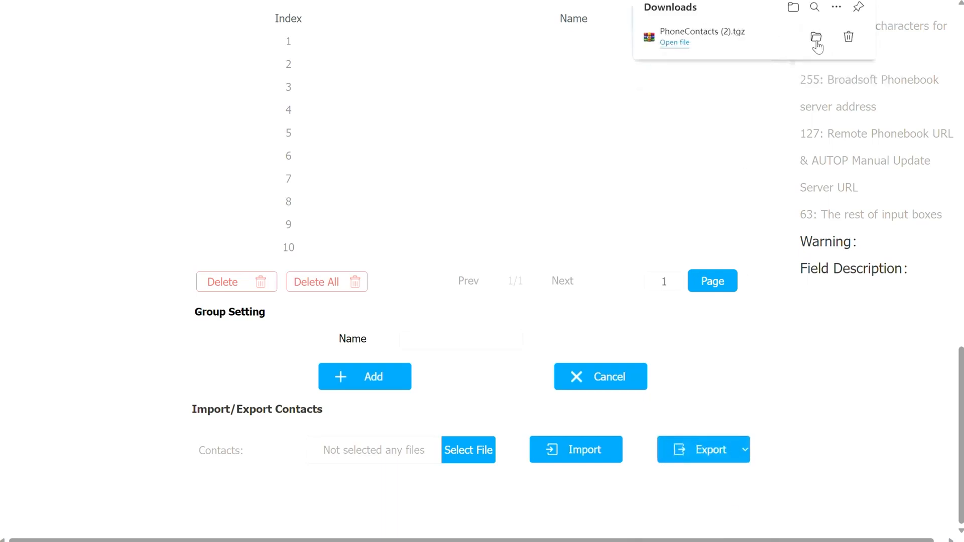
click(815, 39)
right_click(245, 115)
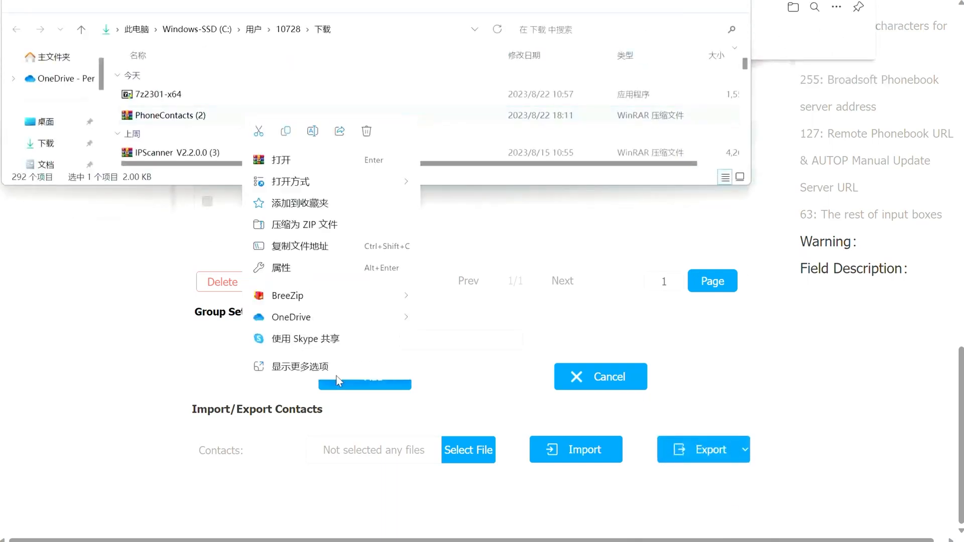
Step: Enter the second contact's name in A3 and B3 and address 192.168.35.101 in E3
click(338, 379)
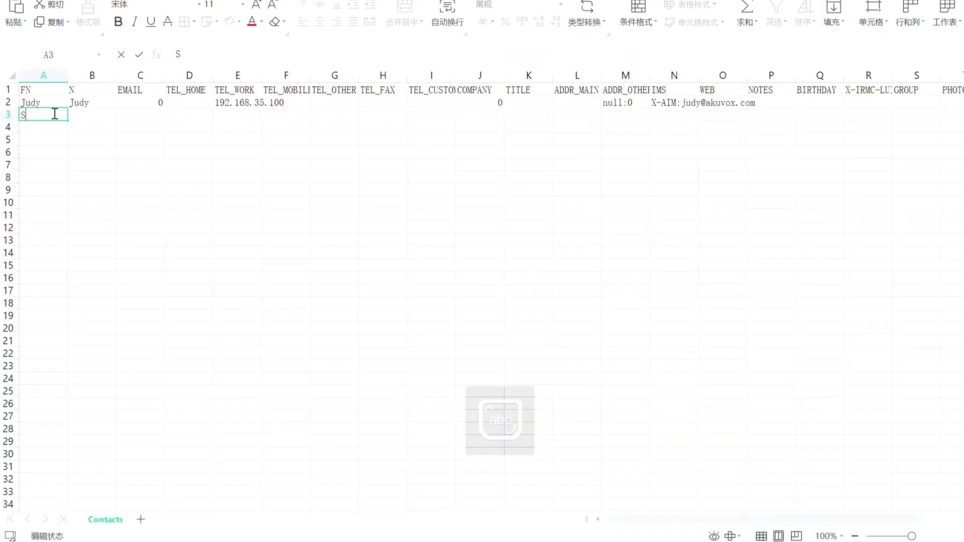
text(Sam)
click(90, 114)
text(Sam)
click(233, 114)
text(192.168.35.)
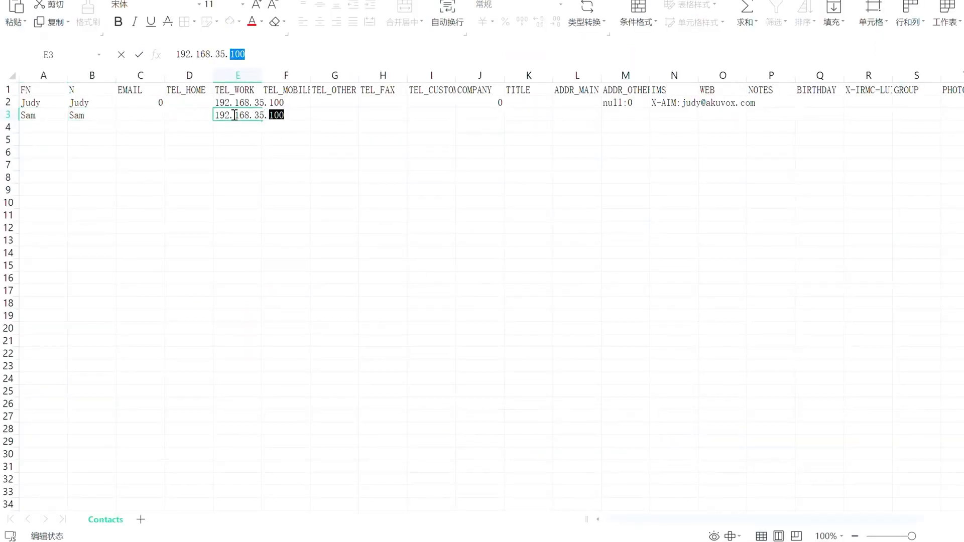
text(1010)
click(394, 143)
Step: Copy the IMS entry from N2 into N3, replacing the name part with the second contact's
double_click(668, 103)
key(ctrl+a)
key(ctrl+c)
click(673, 115)
key(ctrl+v)
double_click(681, 115)
drag(681, 115, 701, 115)
text(sa)
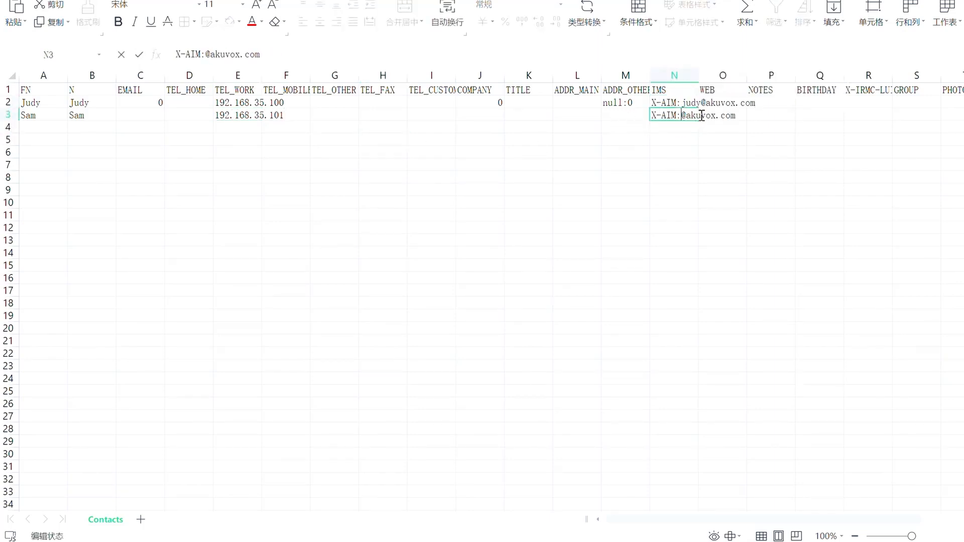
text(m)
click(709, 166)
drag(792, 519, 826, 521)
Step: Copy the END marker from V2 into V3
double_click(918, 103)
drag(918, 103, 890, 103)
key(ctrl+c)
click(901, 116)
key(ctrl+v)
click(889, 152)
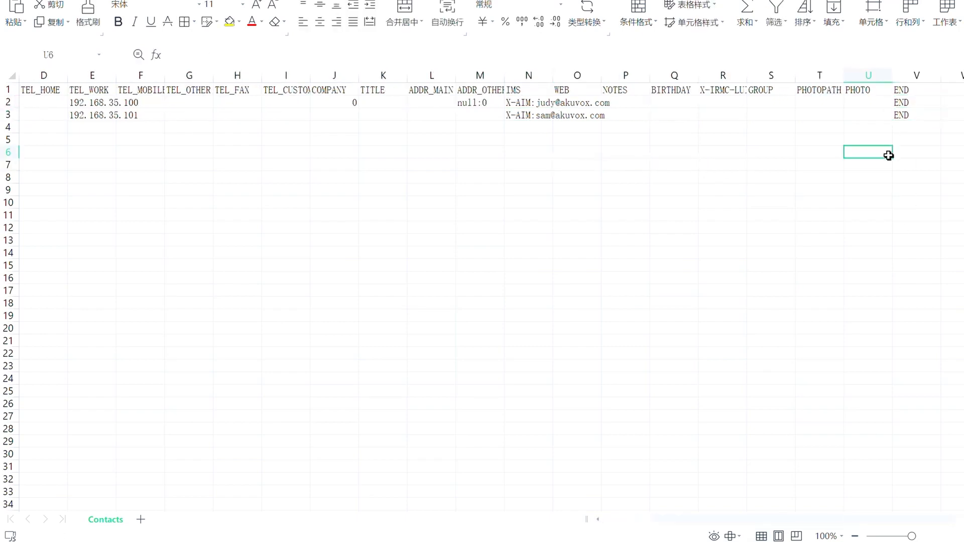
key(alt+Tab)
Step: Import Contacts.csv into the contacts list, confirming the overwrite of existing contacts
click(479, 449)
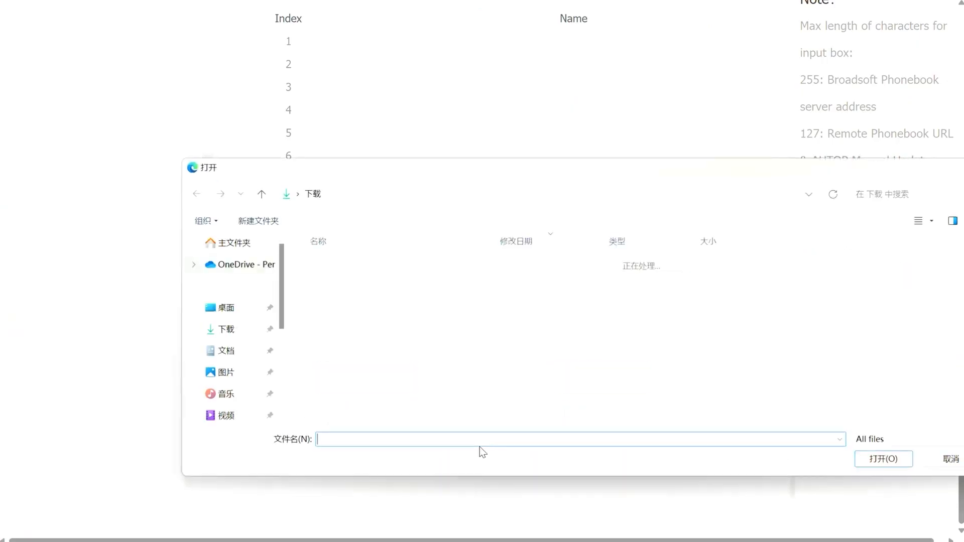
click(412, 281)
click(873, 459)
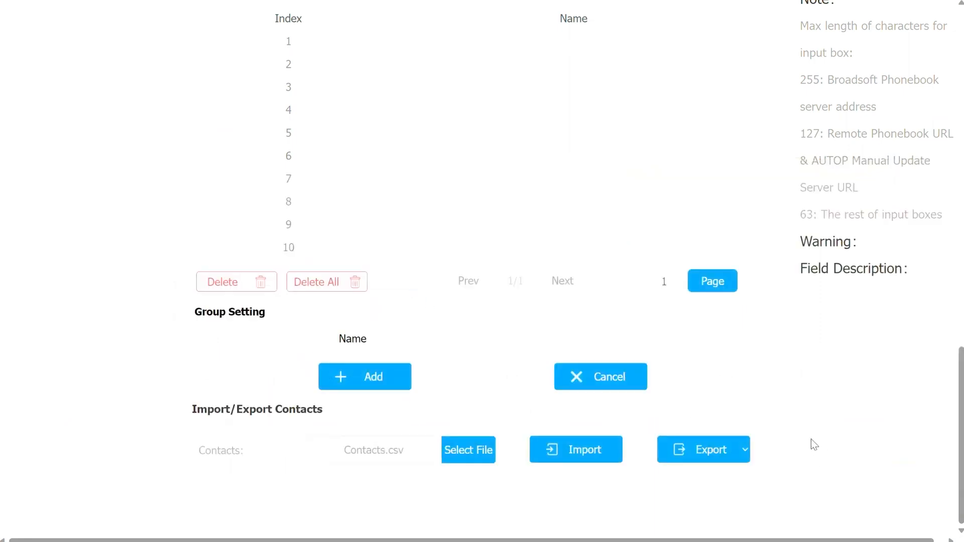
click(550, 55)
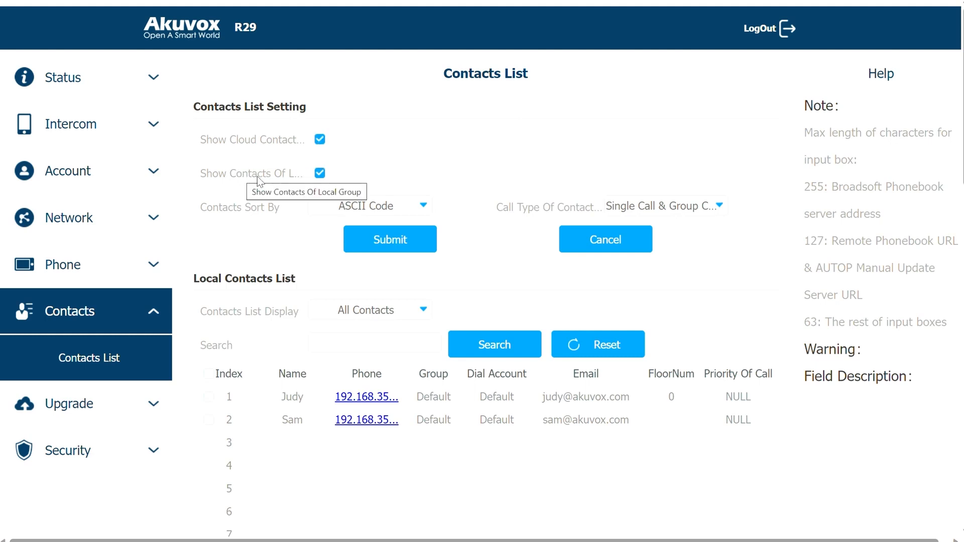
Step: Enable local group contacts, keep ASCII Code sorting, and submit call type Only Single Call
click(319, 176)
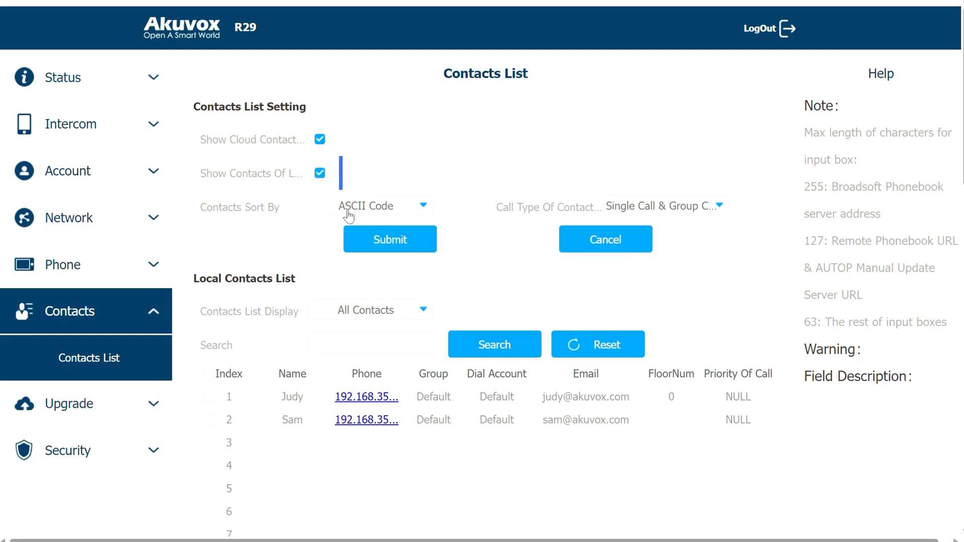
click(376, 214)
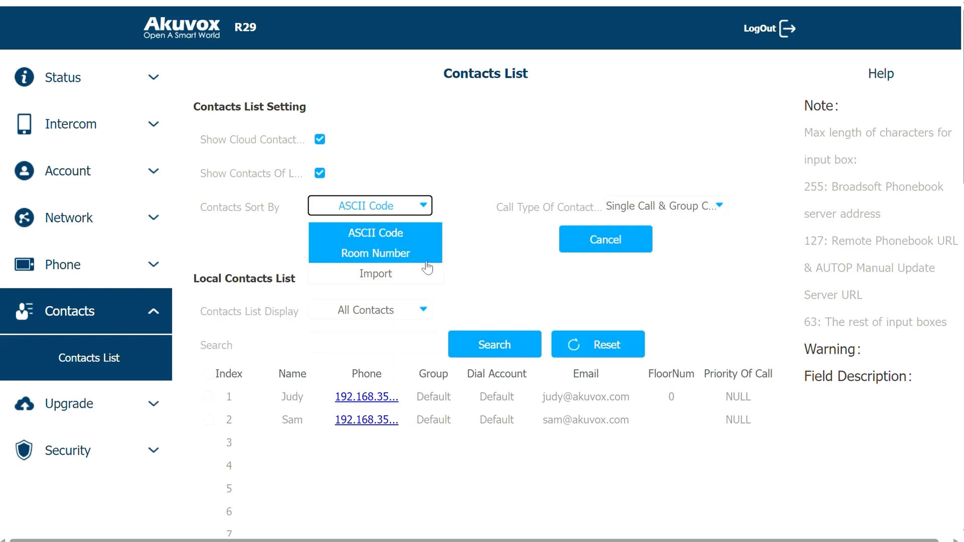
click(426, 236)
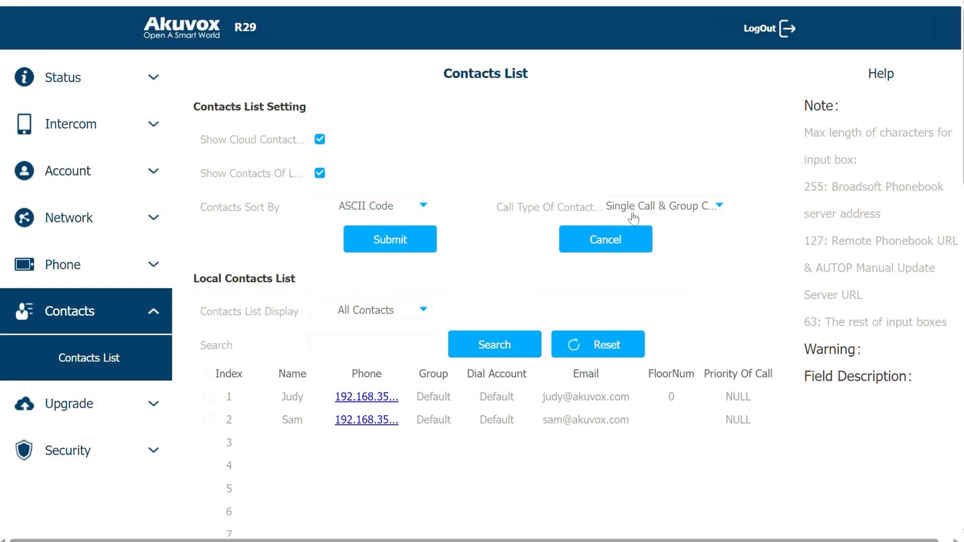
click(709, 207)
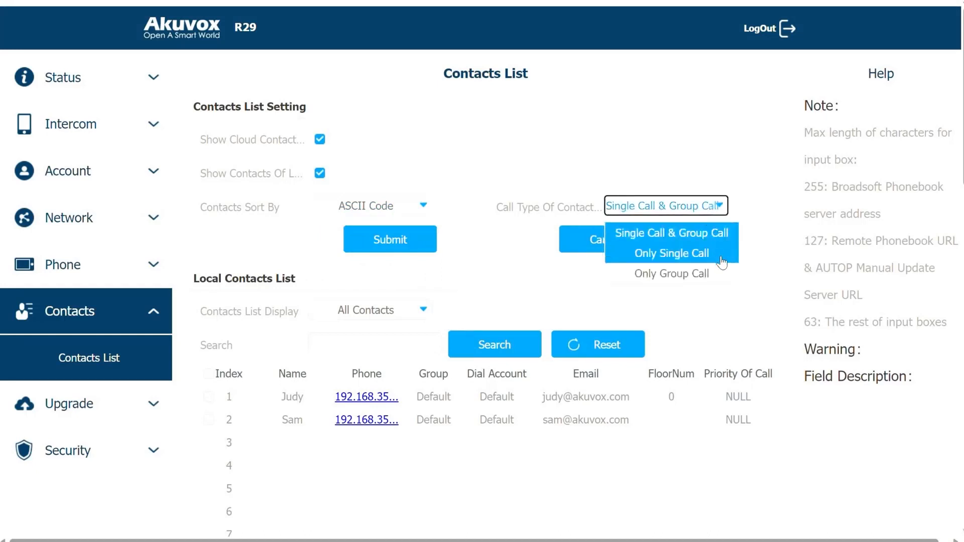
click(722, 259)
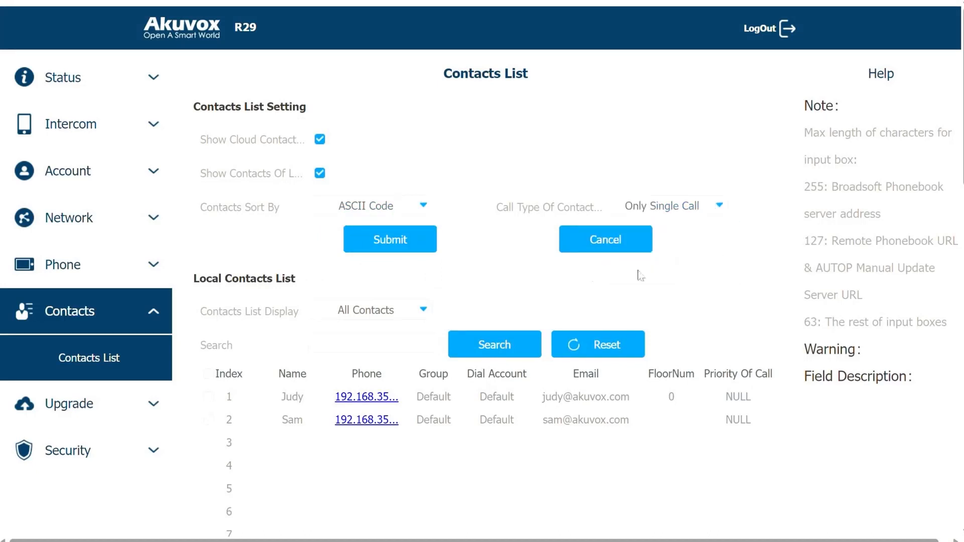
click(420, 244)
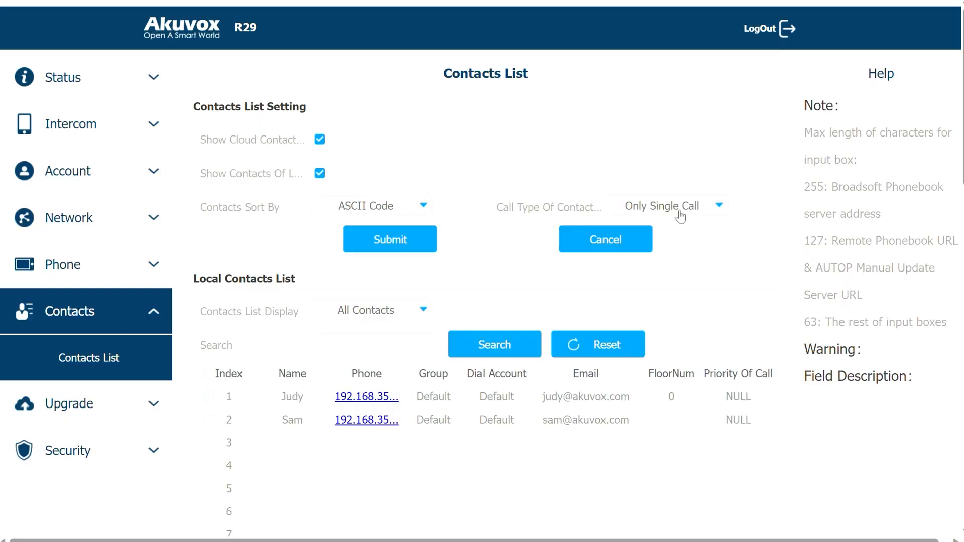
Step: Change the contacts call type to Only Group Call and submit
click(682, 211)
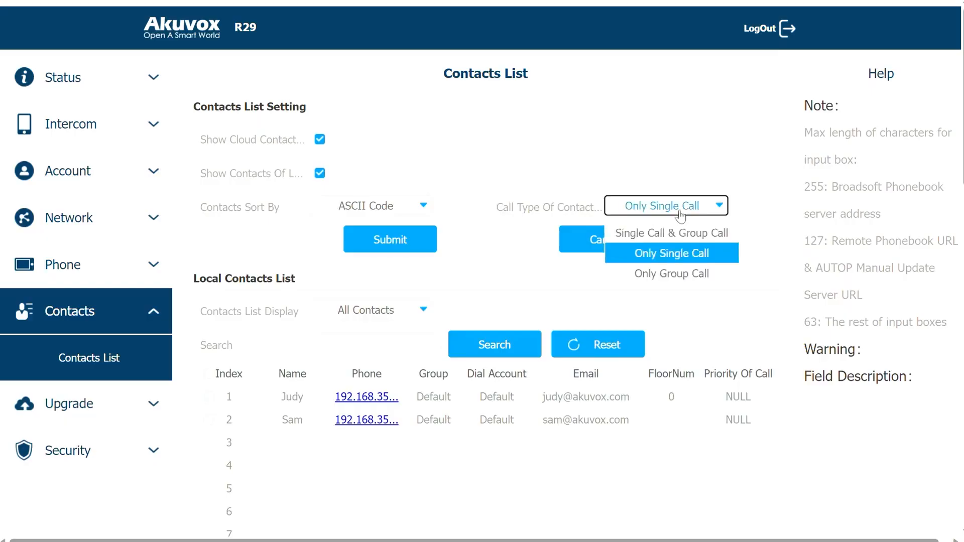
click(683, 273)
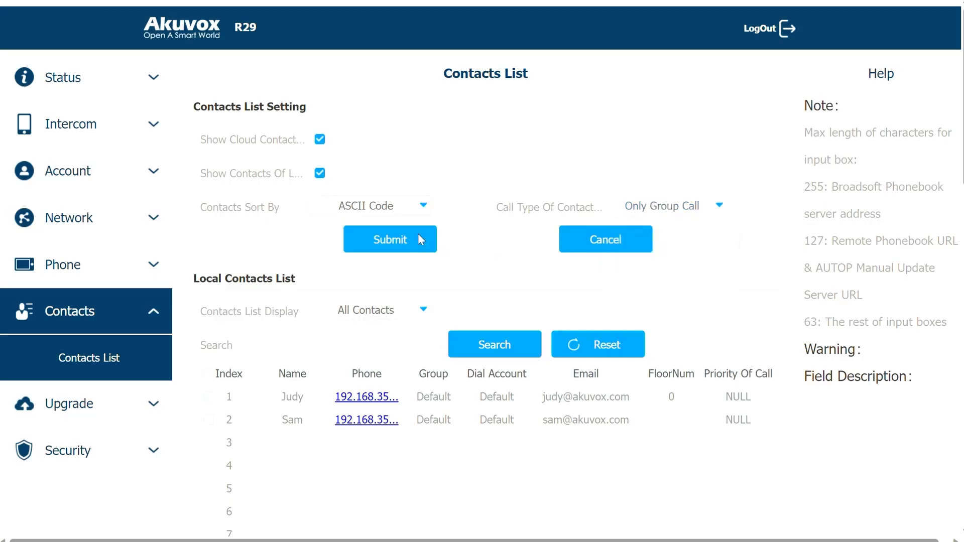
click(417, 239)
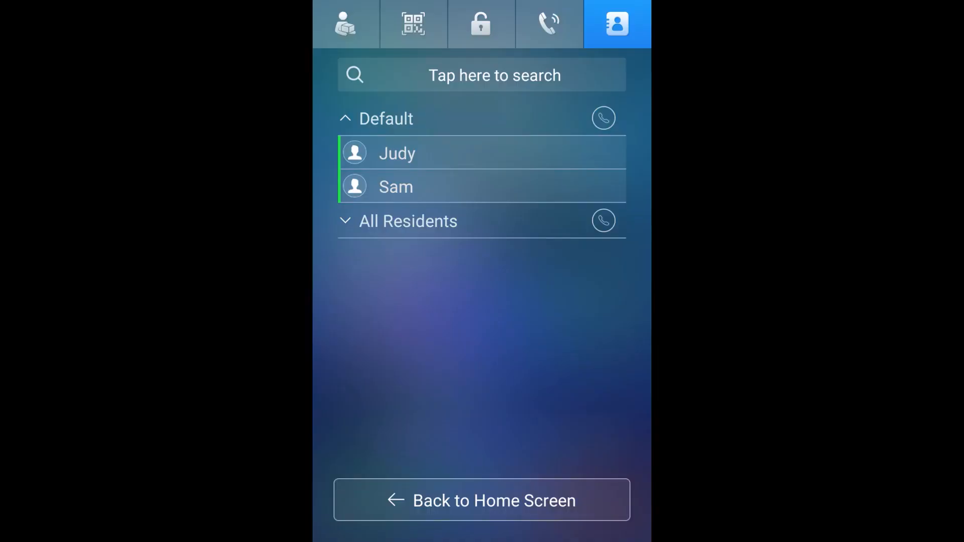